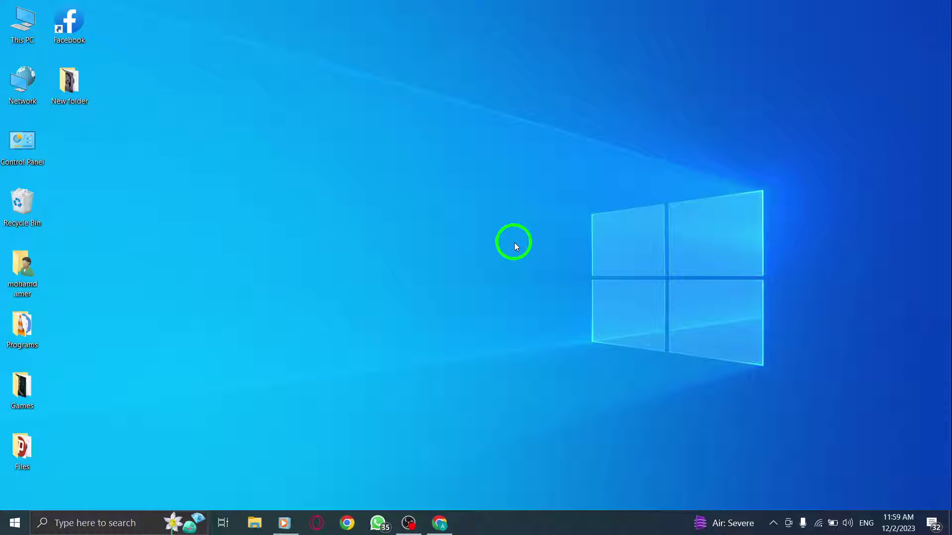
# Step: Refresh the desktop, then restore the WhatsApp Web Chrome window from the taskbar
pyautogui.rightClick(514, 242)
pyautogui.click(563, 277)
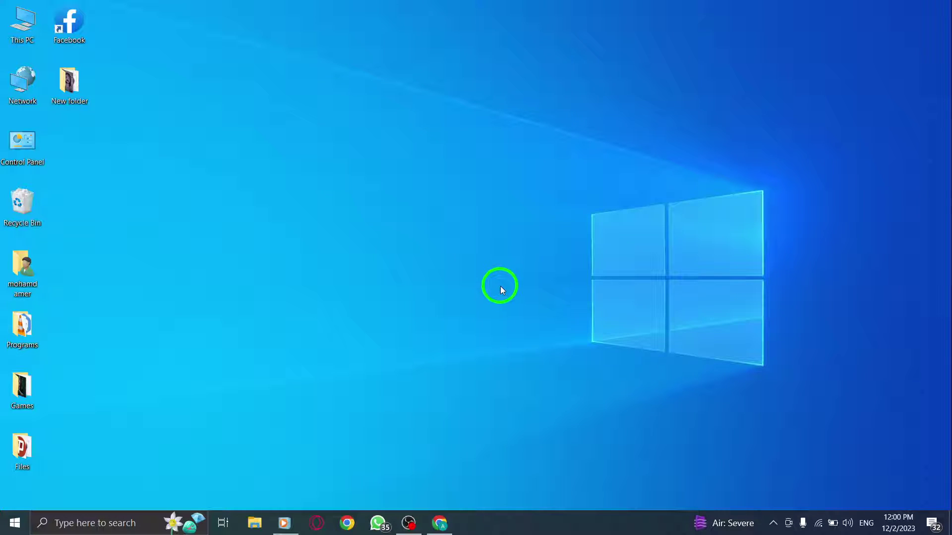
pyautogui.click(440, 522)
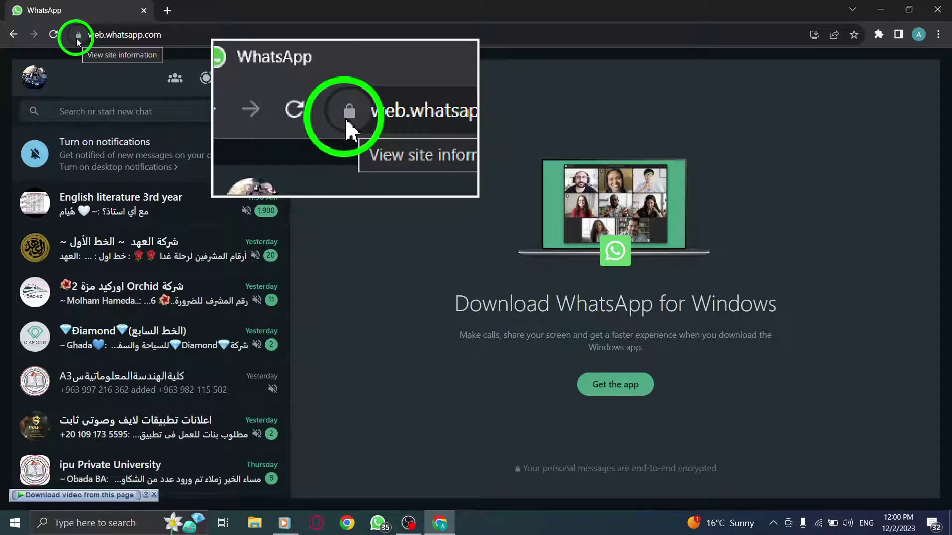
# Step: Open Chrome's Site settings page for web.whatsapp.com from the address-bar lock icon
pyautogui.click(76, 37)
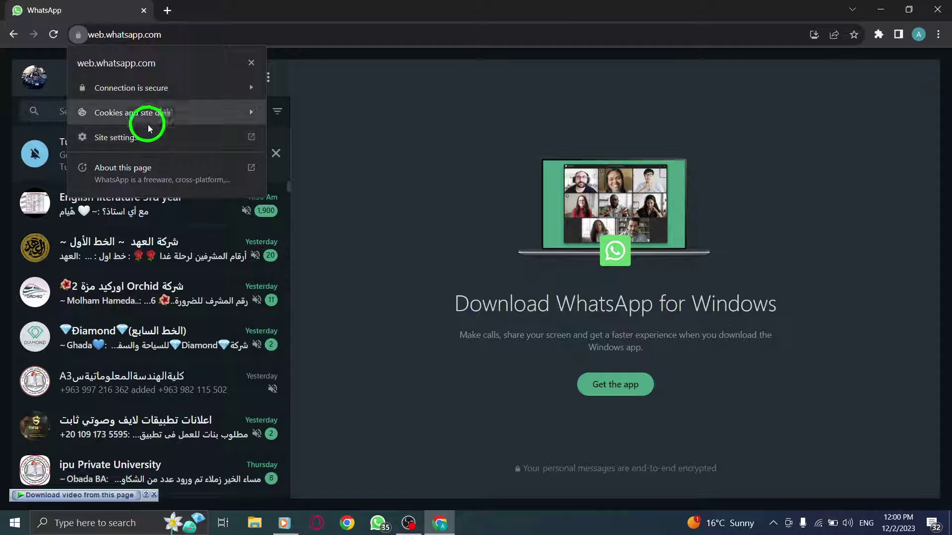
pyautogui.click(106, 139)
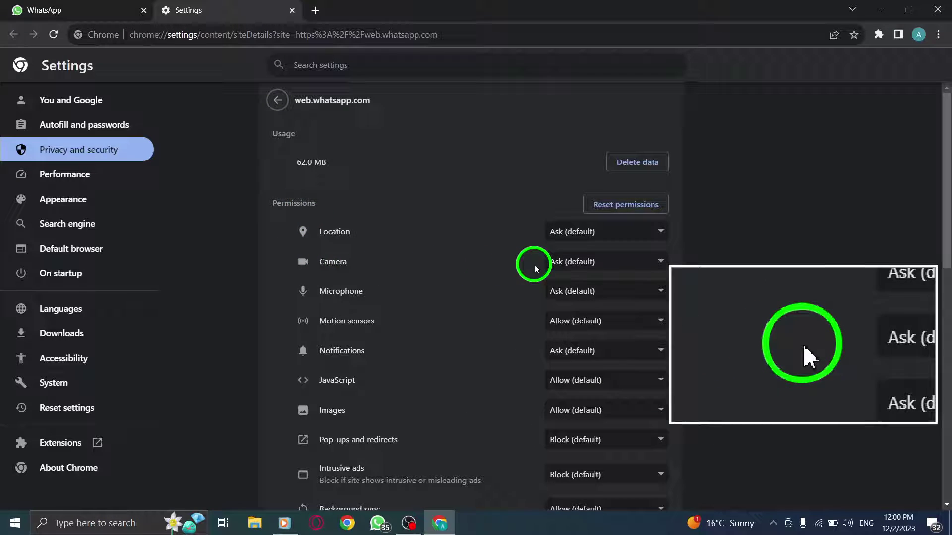
# Step: Set the Camera permission to Allow, close the Settings tab, and dismiss the reload banner
pyautogui.click(568, 264)
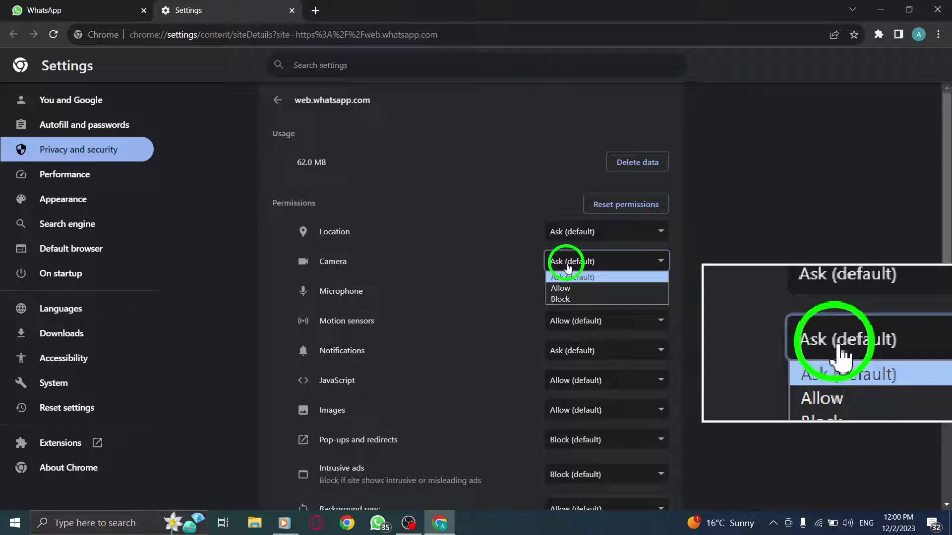
pyautogui.click(562, 292)
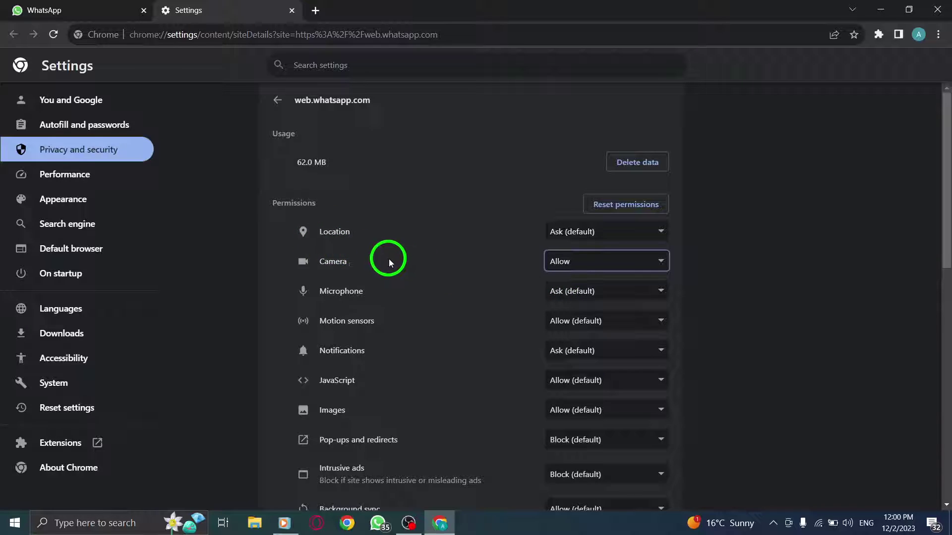
pyautogui.click(559, 266)
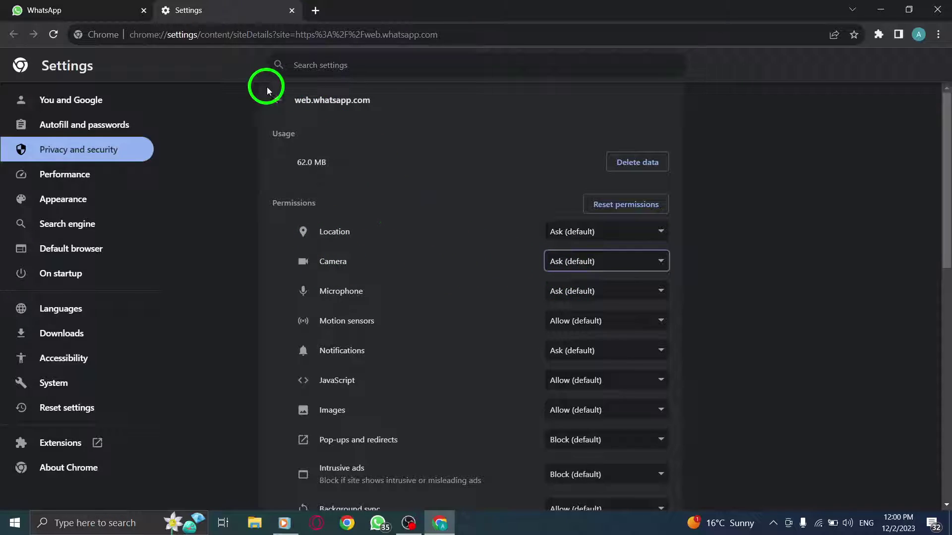
pyautogui.click(292, 11)
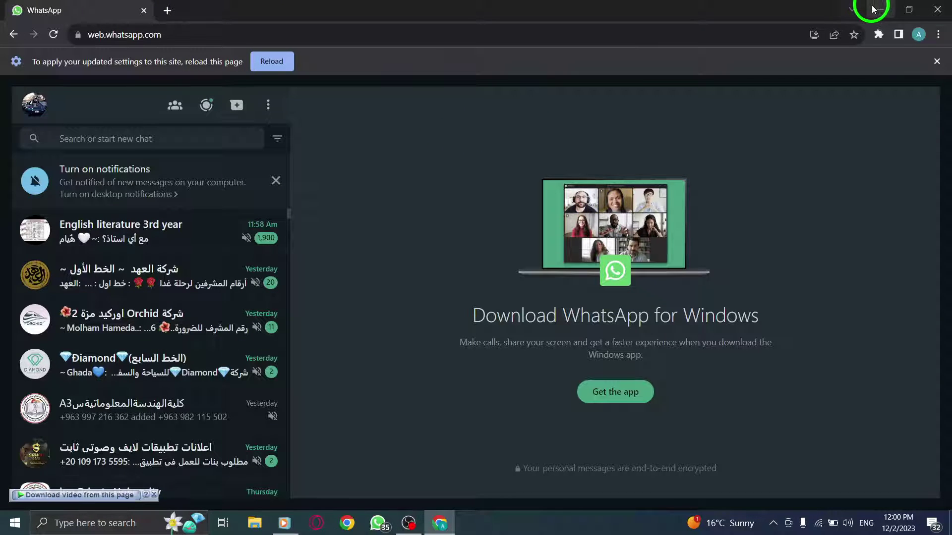
pyautogui.click(936, 61)
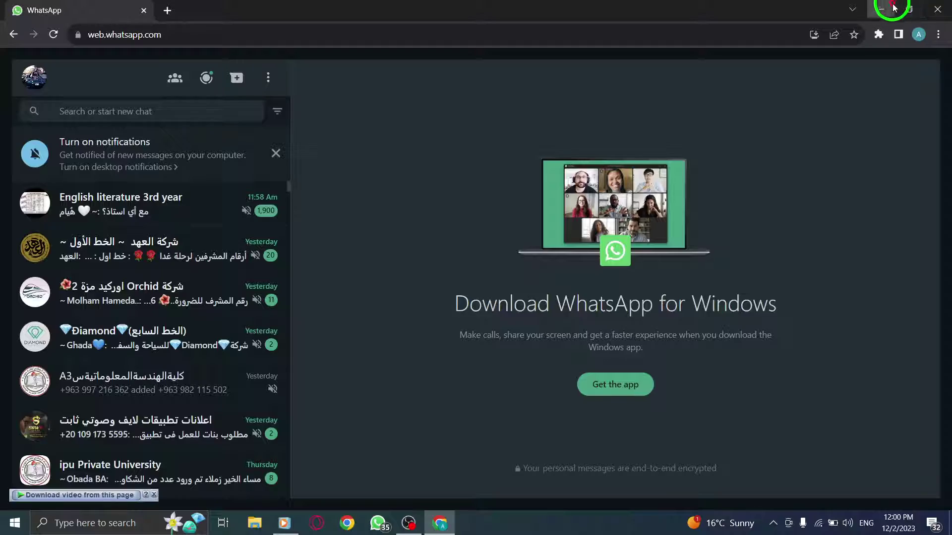